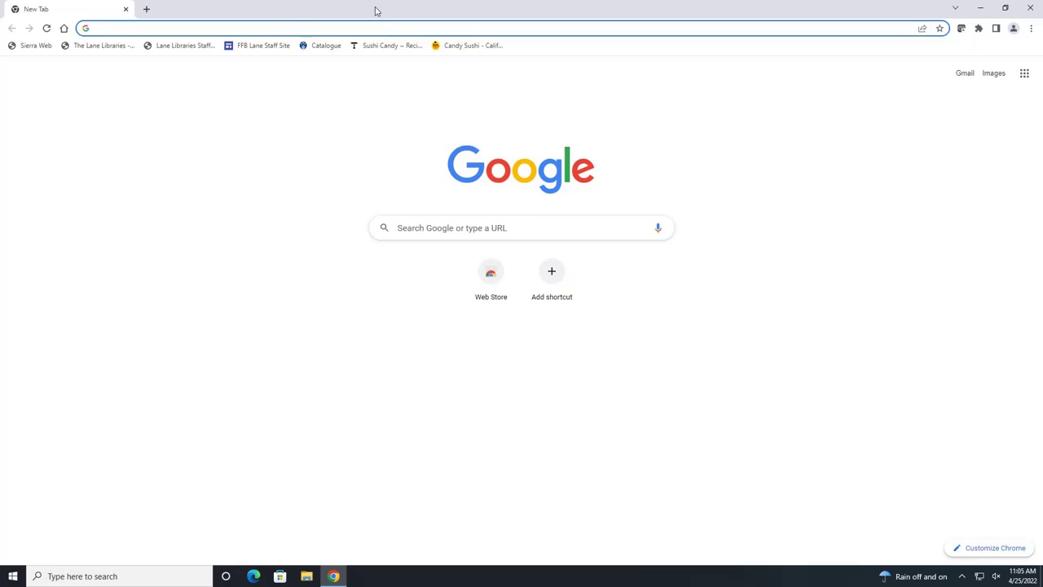
Load the dictation.io website from Chrome's address bar.
text(dictation)
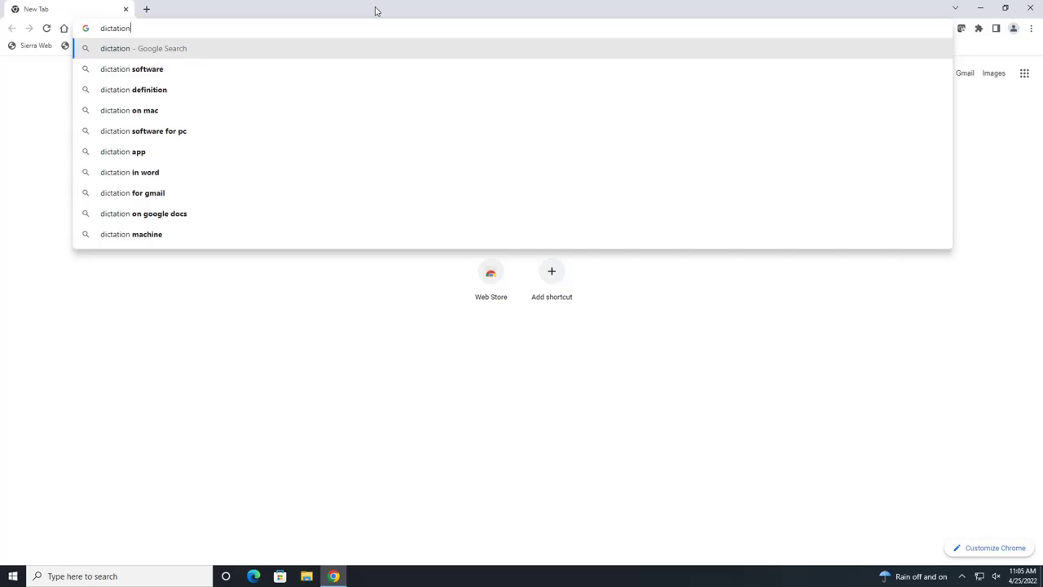
text(.io)
key(Return)
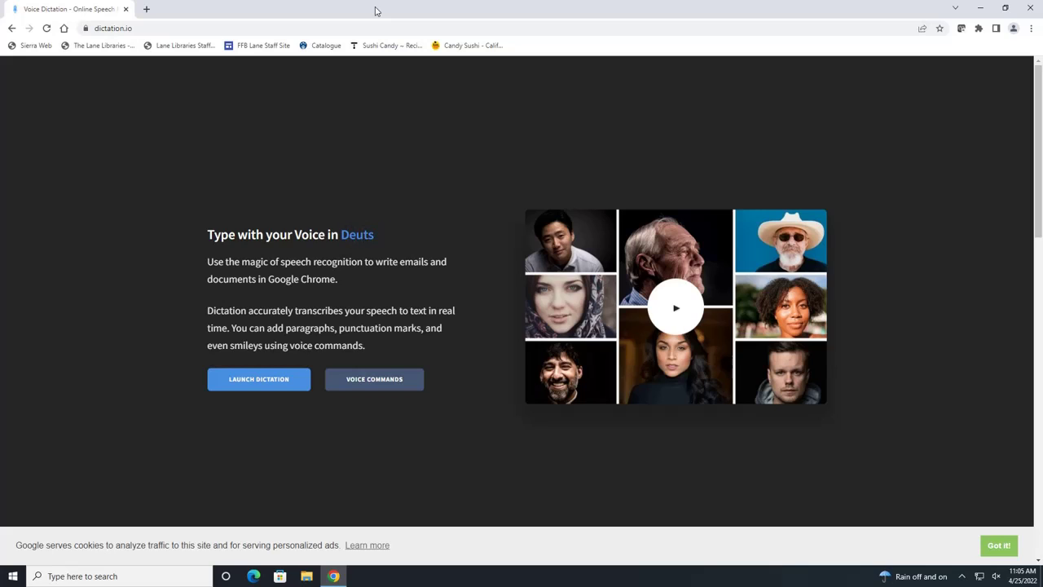
Browse the English voice commands for smileys, special characters, punctuation and brackets, ending on punctuation marks.
click(366, 381)
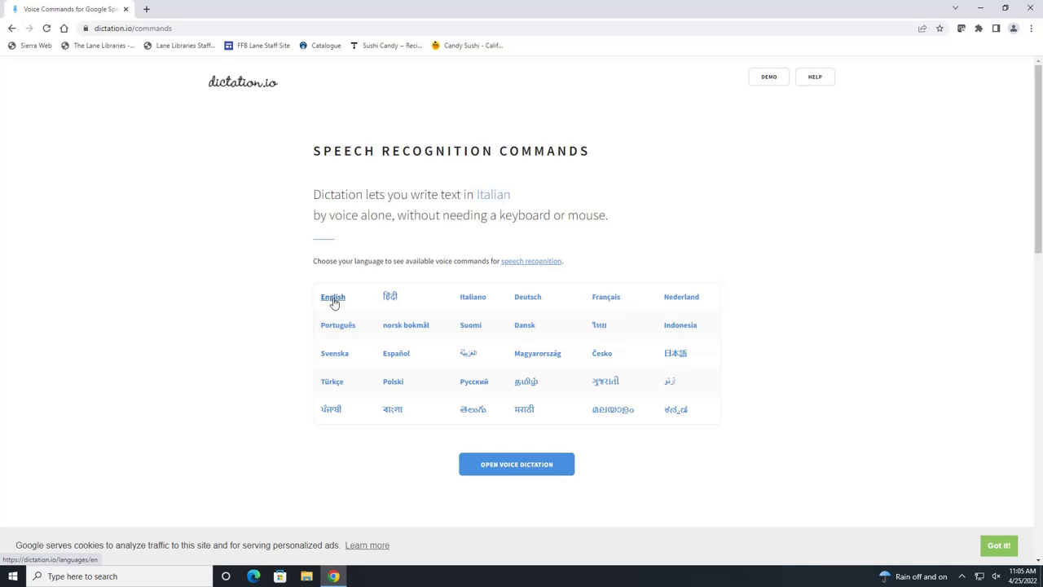
click(334, 299)
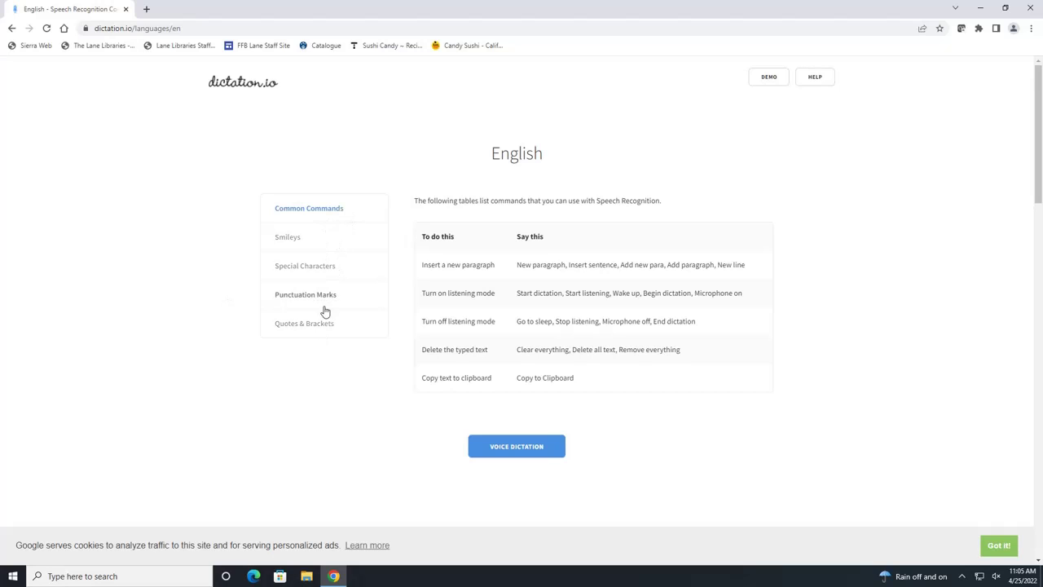
click(316, 244)
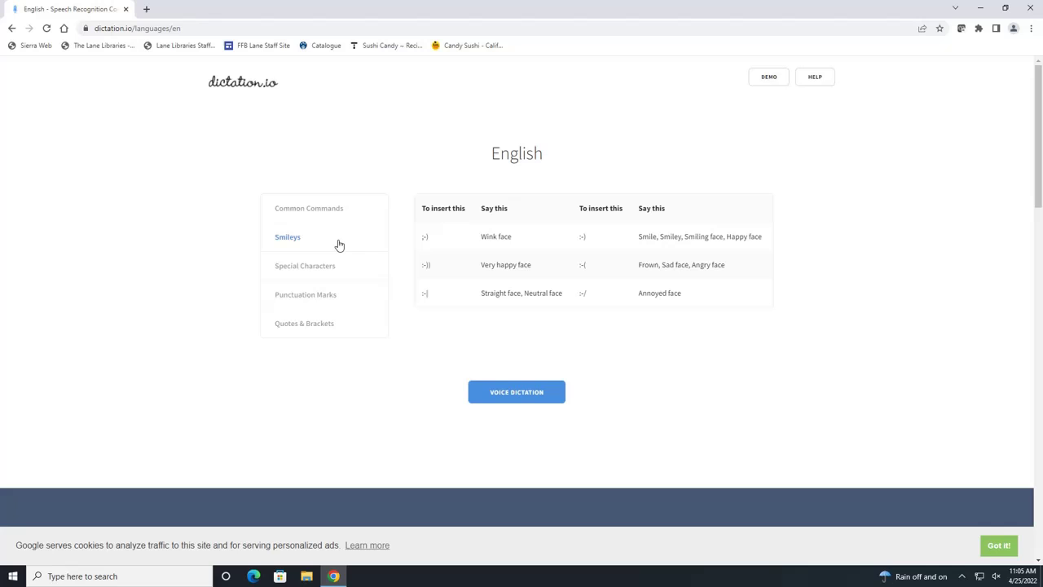
click(331, 268)
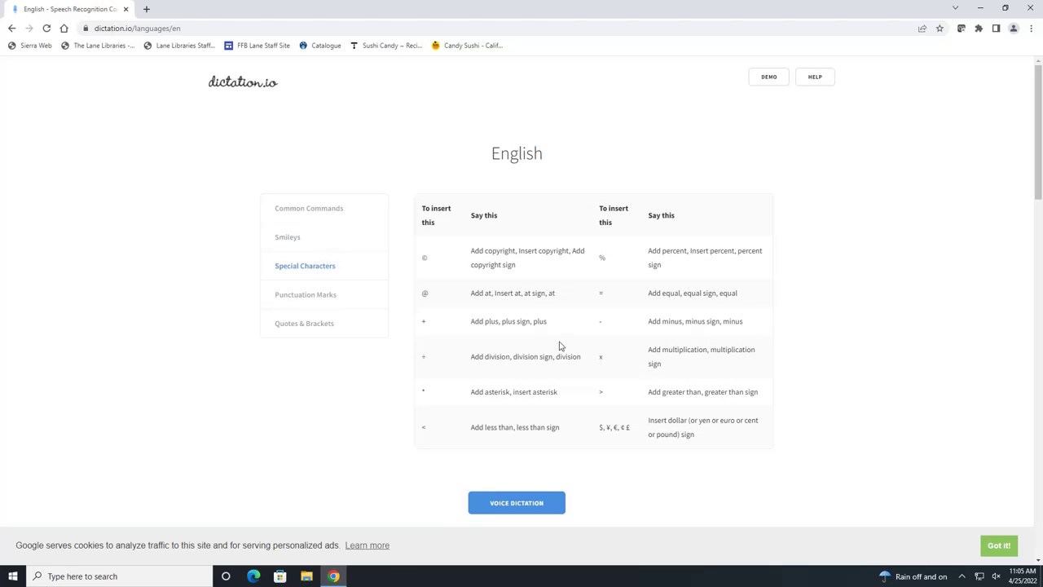
click(347, 297)
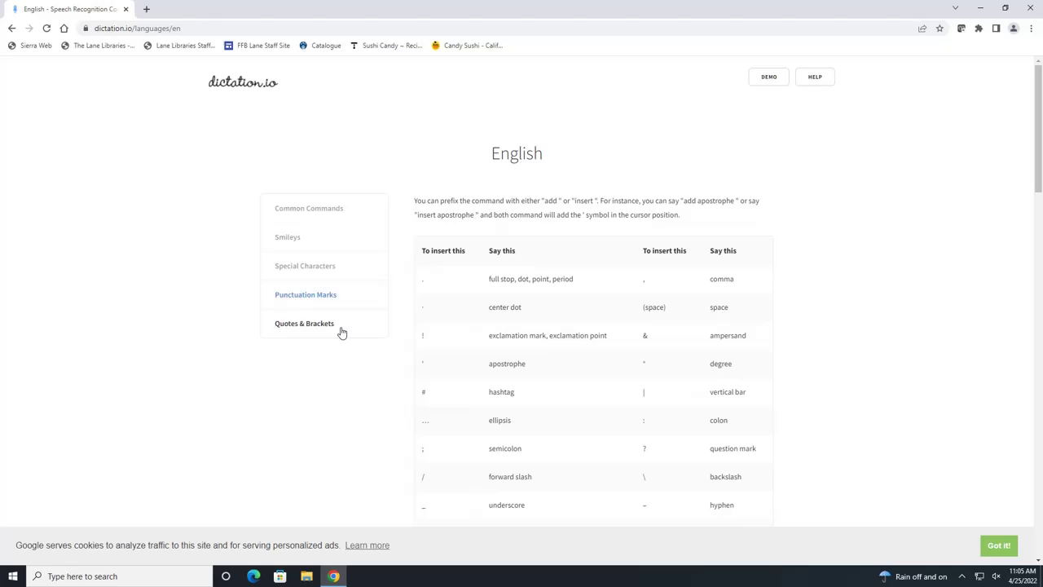
click(342, 333)
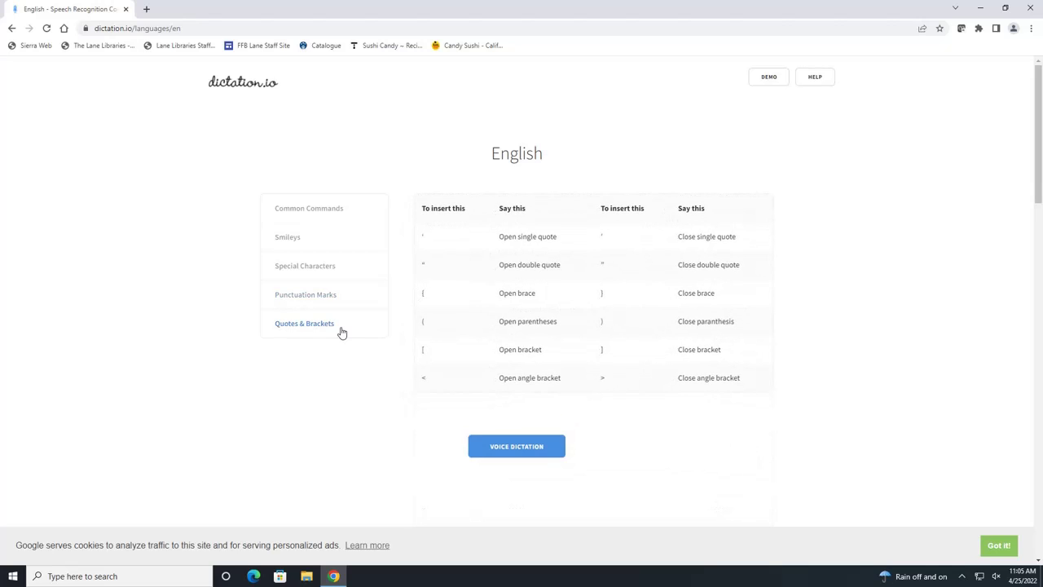
click(341, 298)
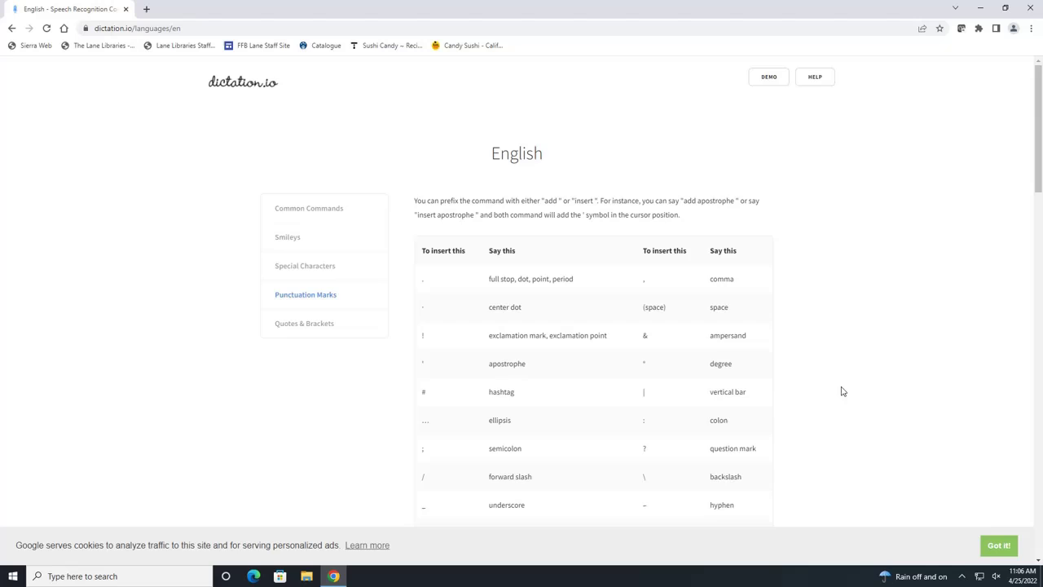
scroll(823, 323, down, 3)
scroll(792, 344, up, 2)
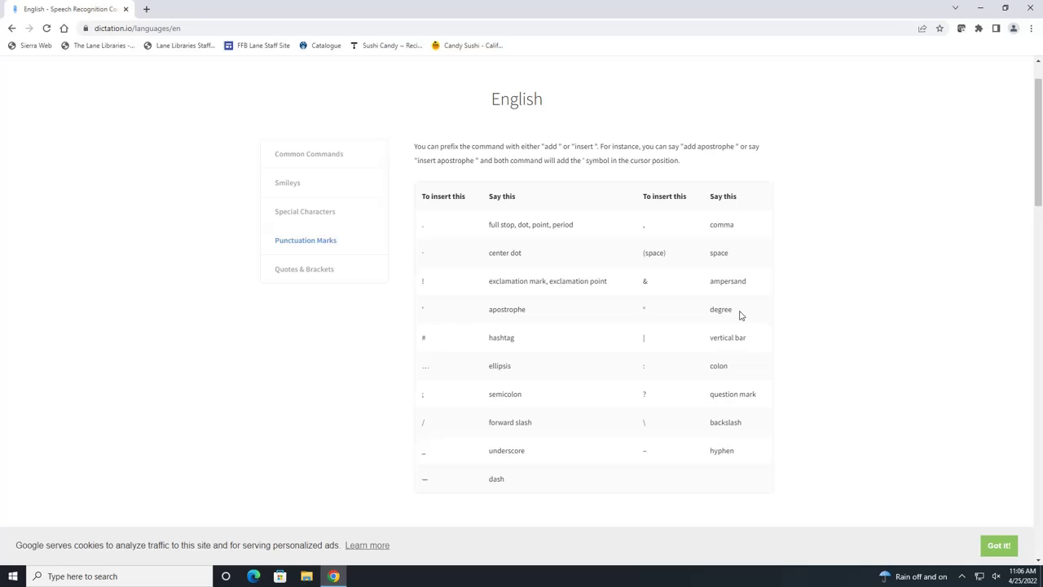
scroll(741, 315, down, 3)
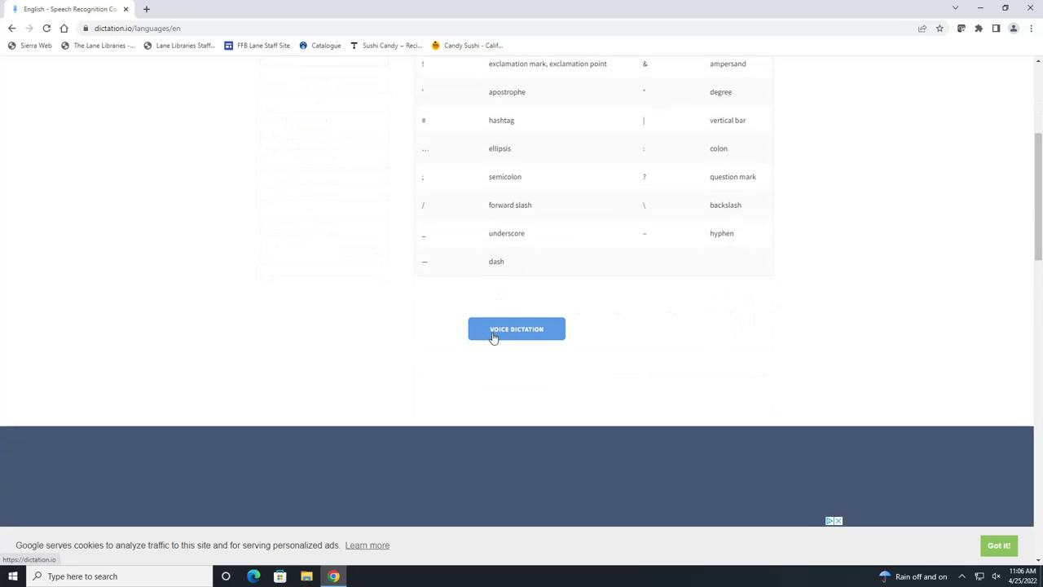
Launch the Voice Notepad from the home page and start listening for dictation.
click(493, 334)
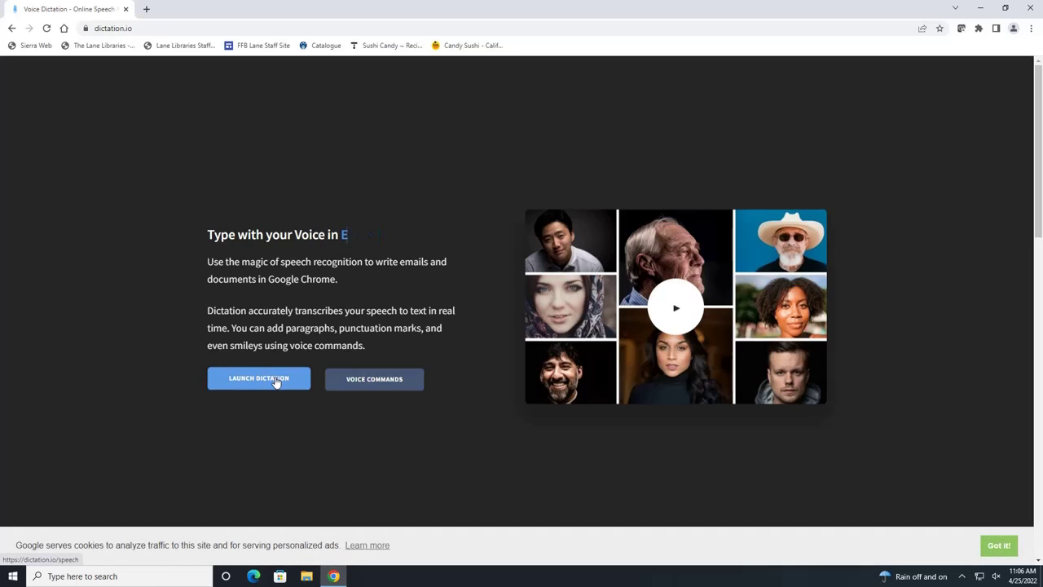
click(277, 379)
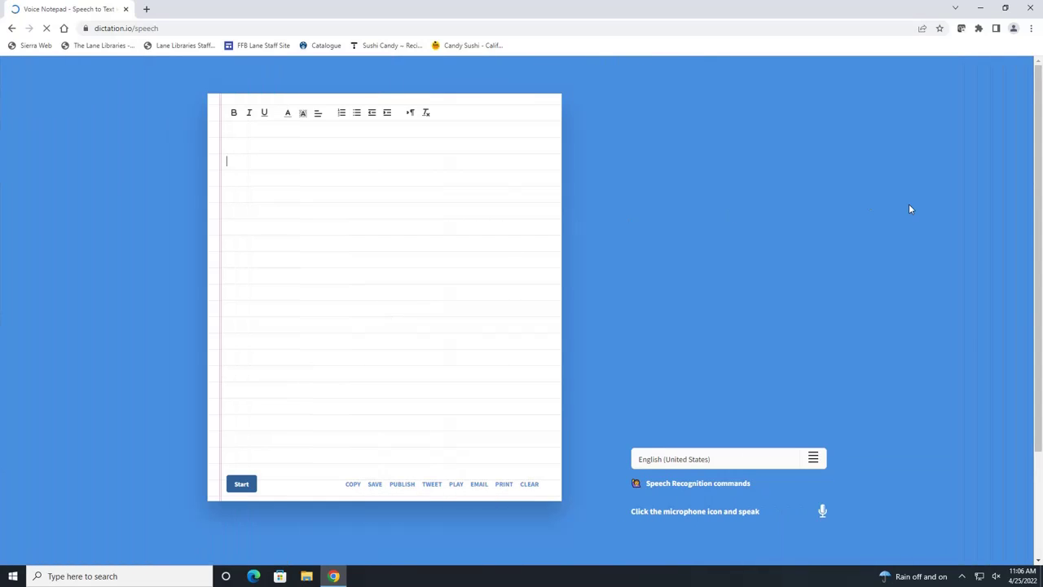
text(Hello!)
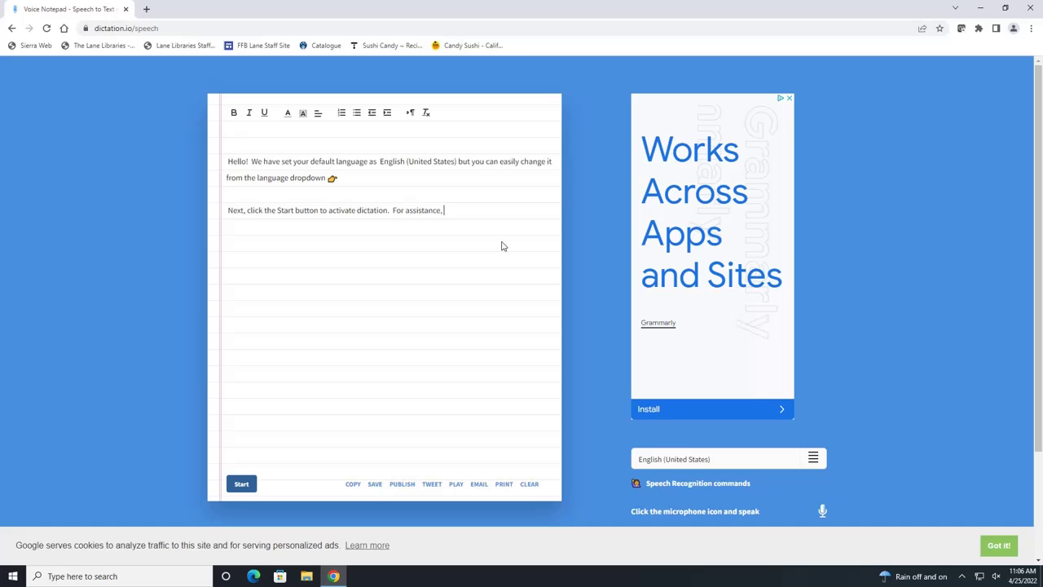
scroll(167, 326, down, 1)
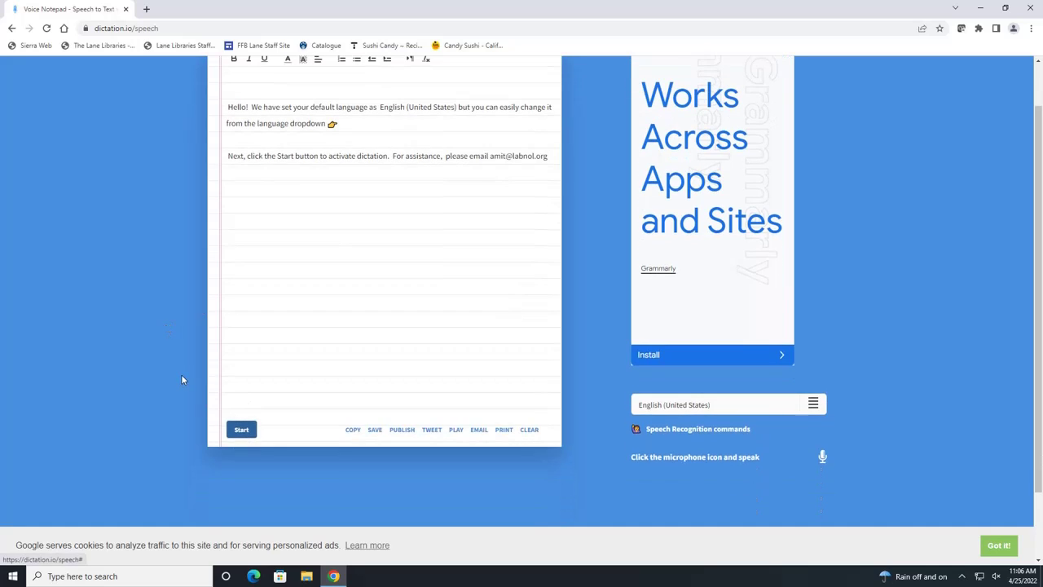
scroll(246, 441, up, 1)
click(242, 484)
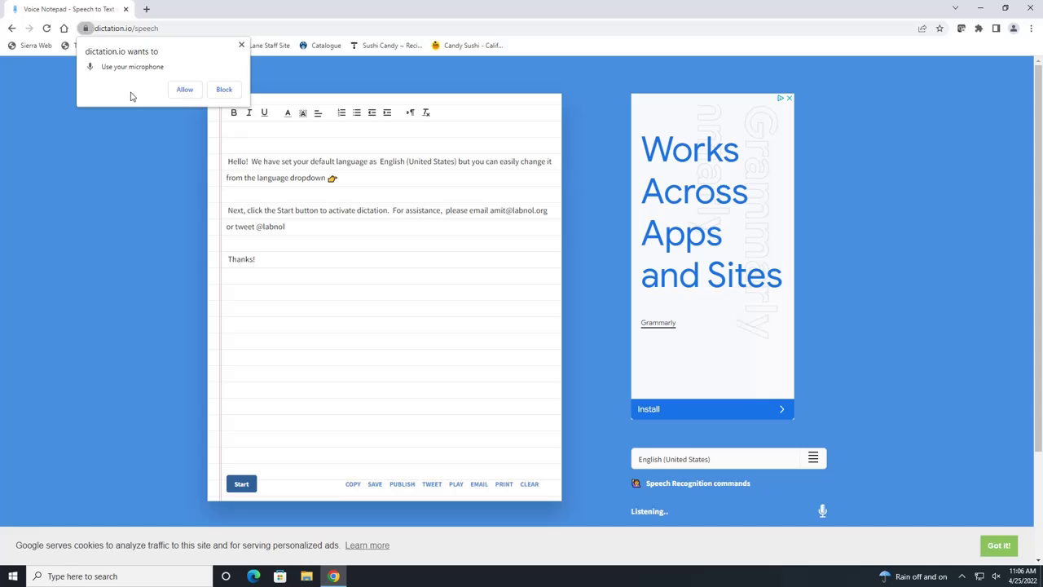
Allow the microphone, dictate two sentences, capitalise 'For' and 'However', and select both lines.
click(186, 90)
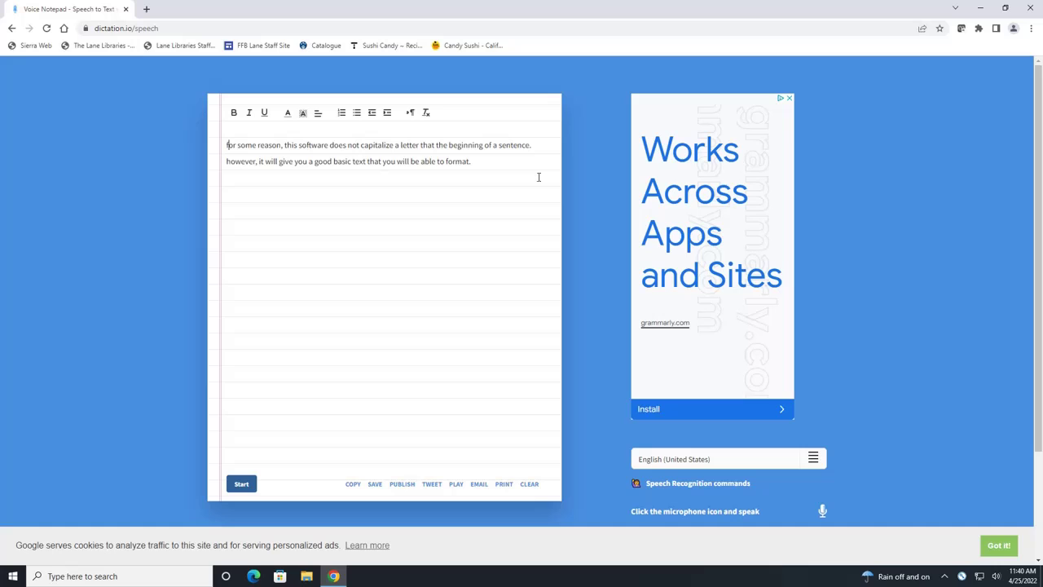
text(F)
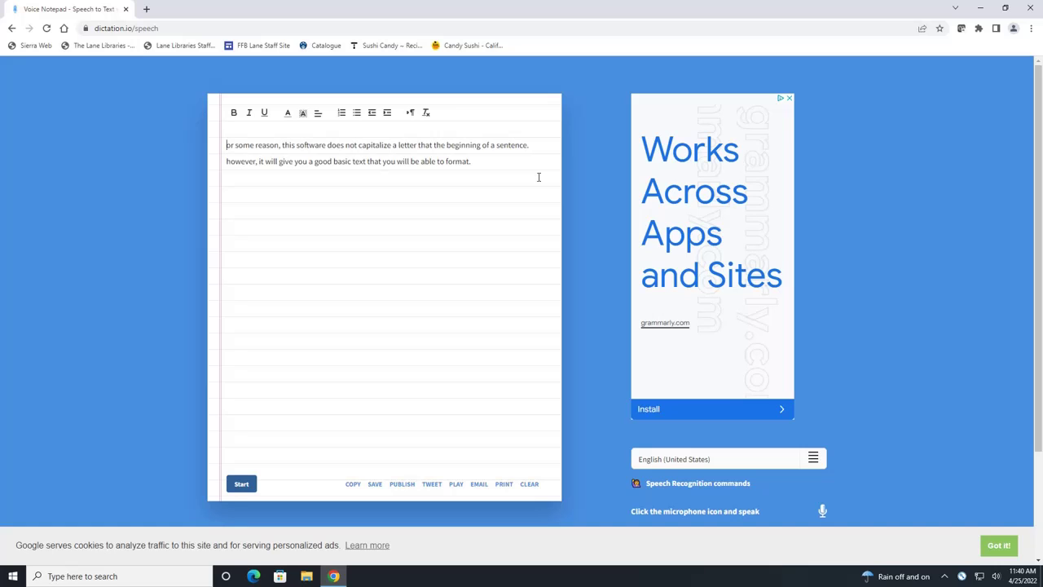
key(Delete)
key(Down)
key(BackSpace)
text(H)
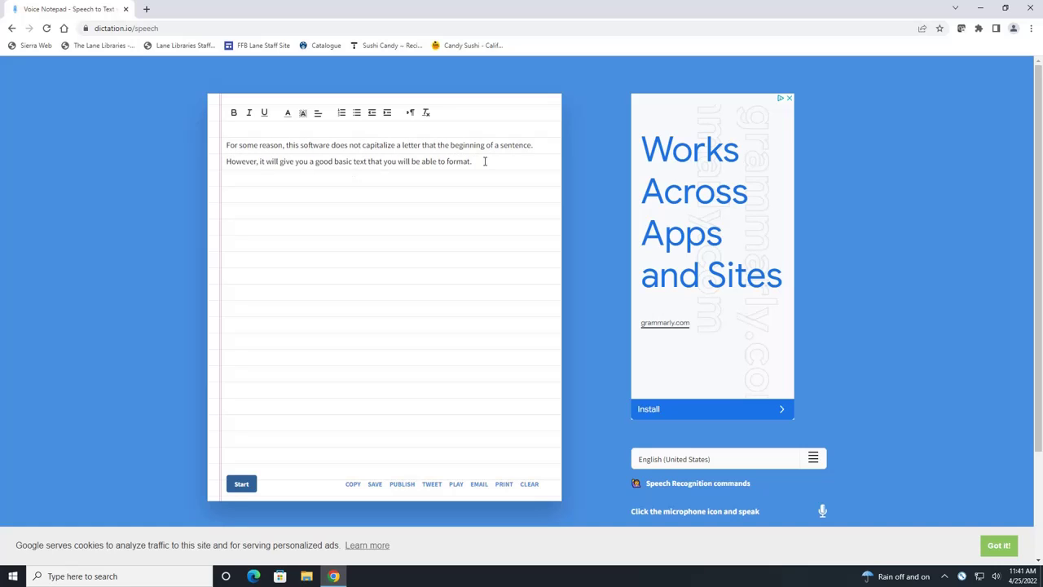
drag(485, 160, 197, 145)
Make the selected text bold, italic and underlined, in red on a grey background.
click(233, 114)
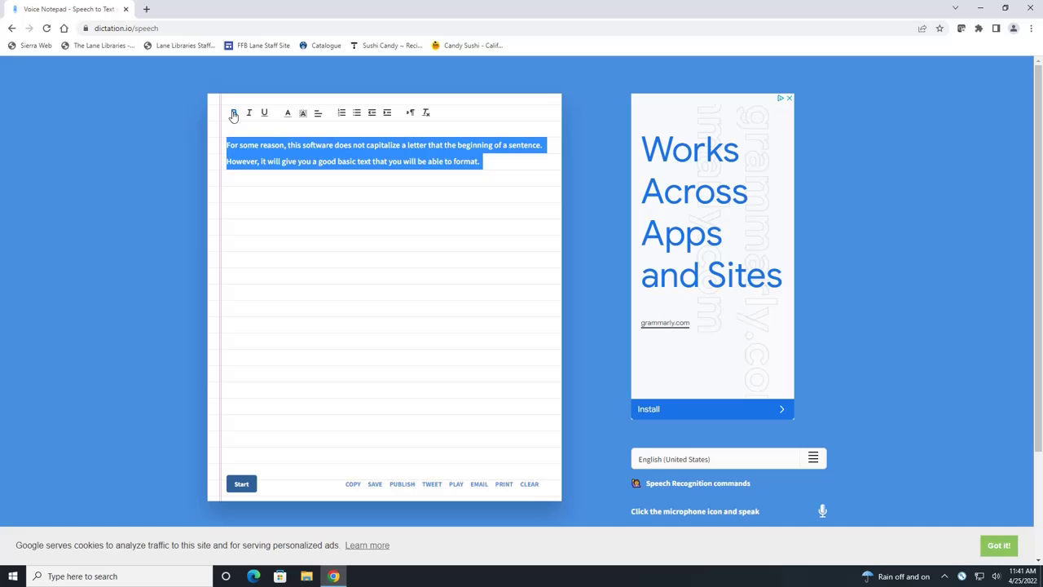
click(249, 114)
click(264, 115)
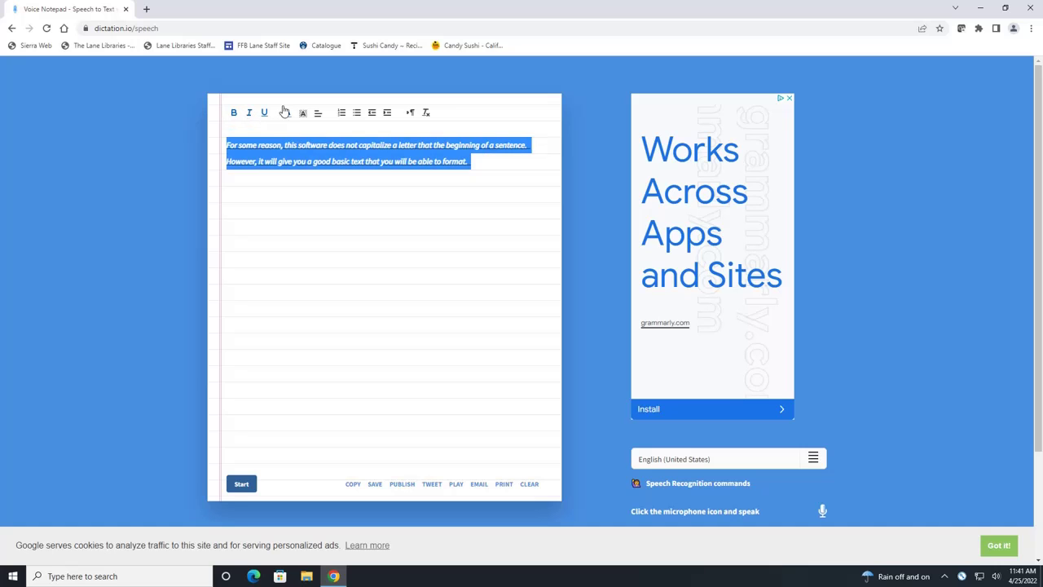
click(289, 113)
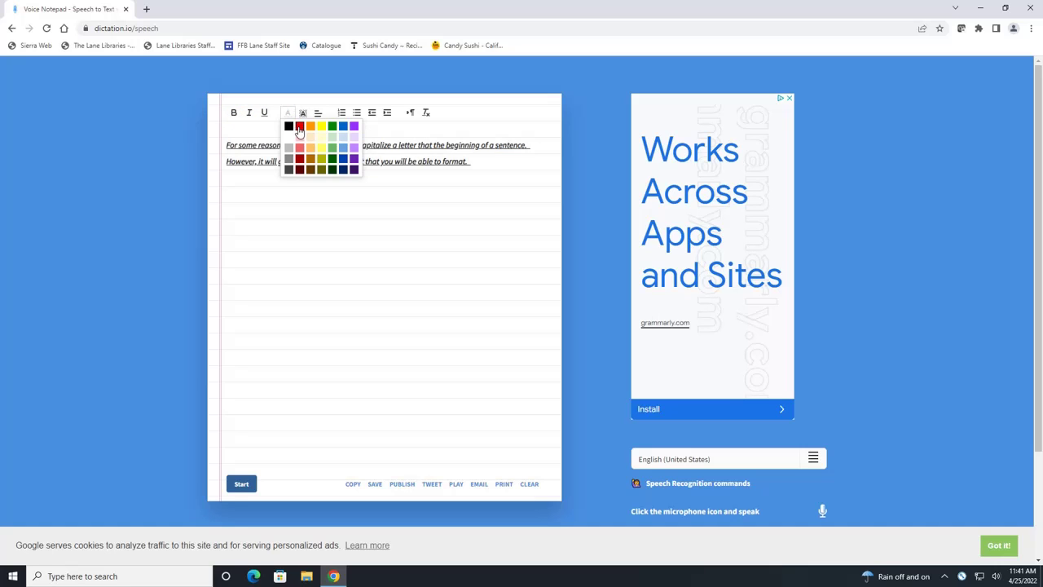
click(299, 125)
click(303, 113)
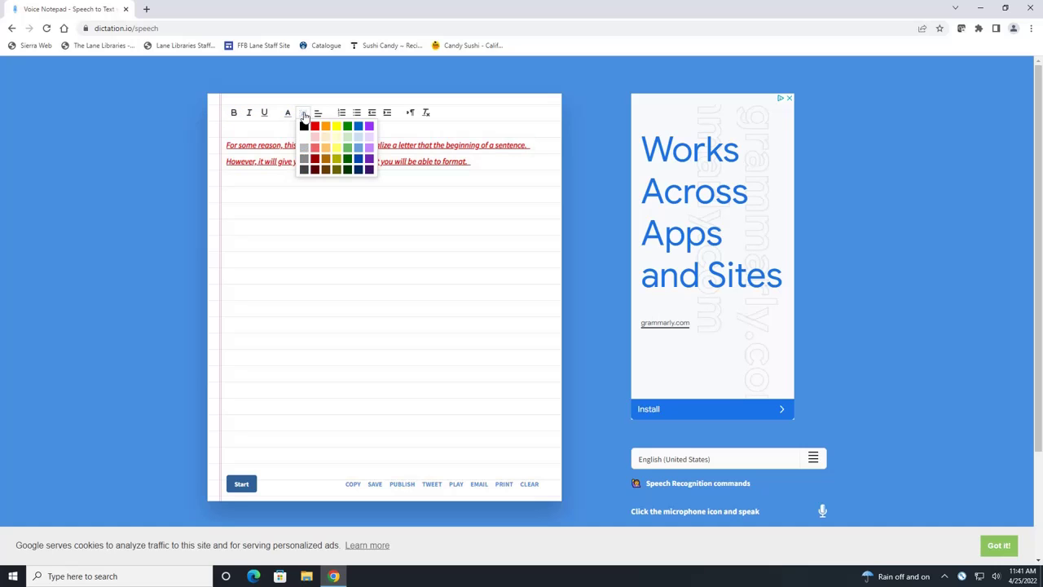
click(310, 154)
click(255, 151)
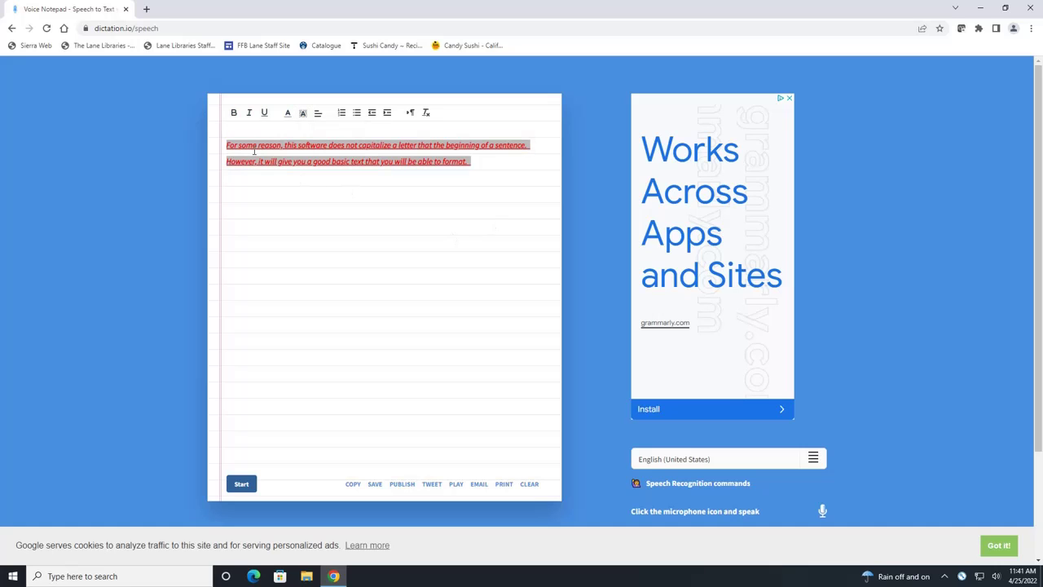
Try a bulleted list with right and justified paragraph alignments.
click(340, 112)
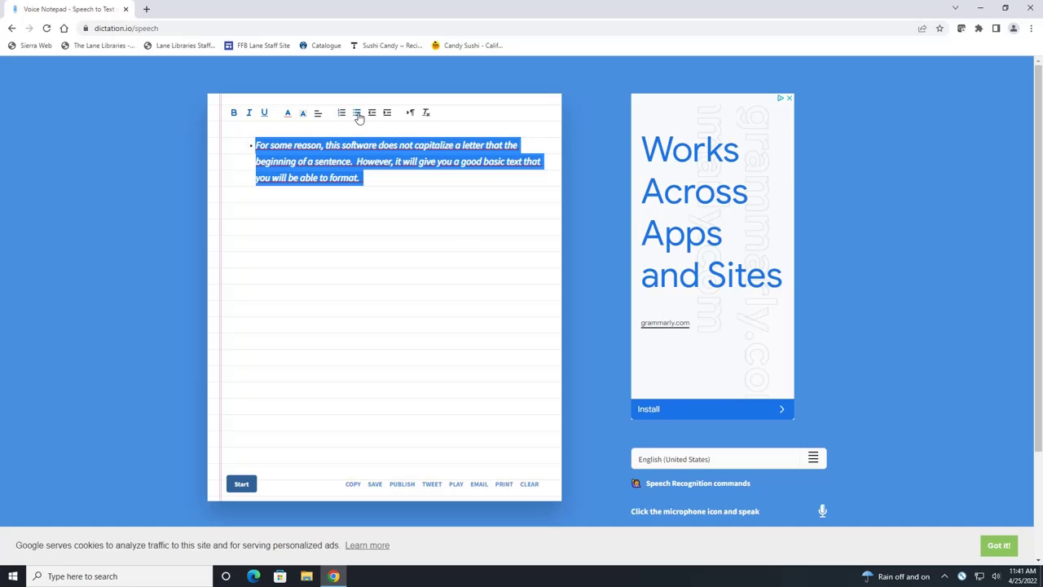
click(318, 115)
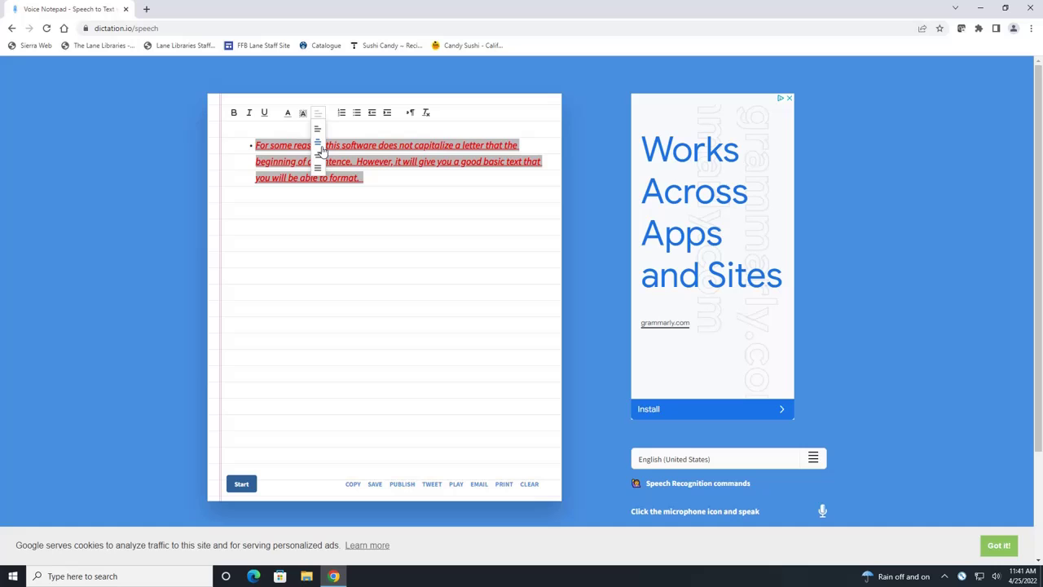
click(318, 154)
click(318, 116)
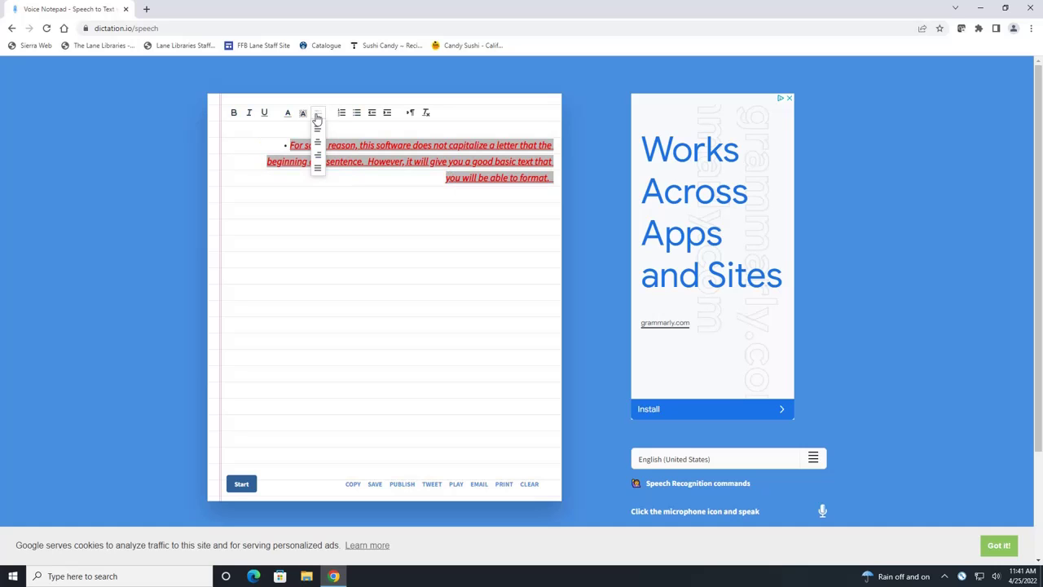
click(319, 167)
Settle on left alignment for the paragraph and remove its bullet.
click(319, 115)
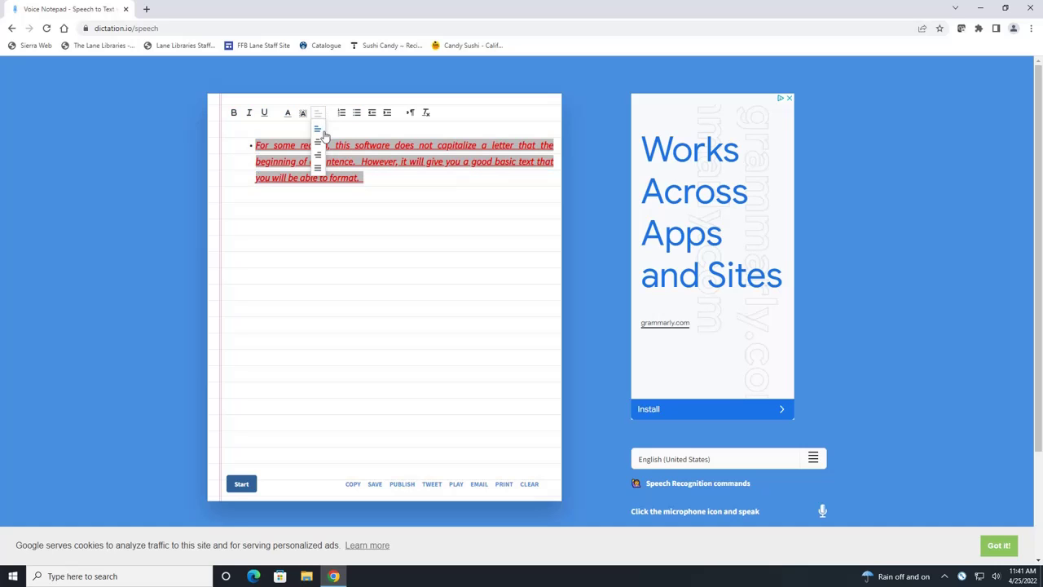
click(320, 159)
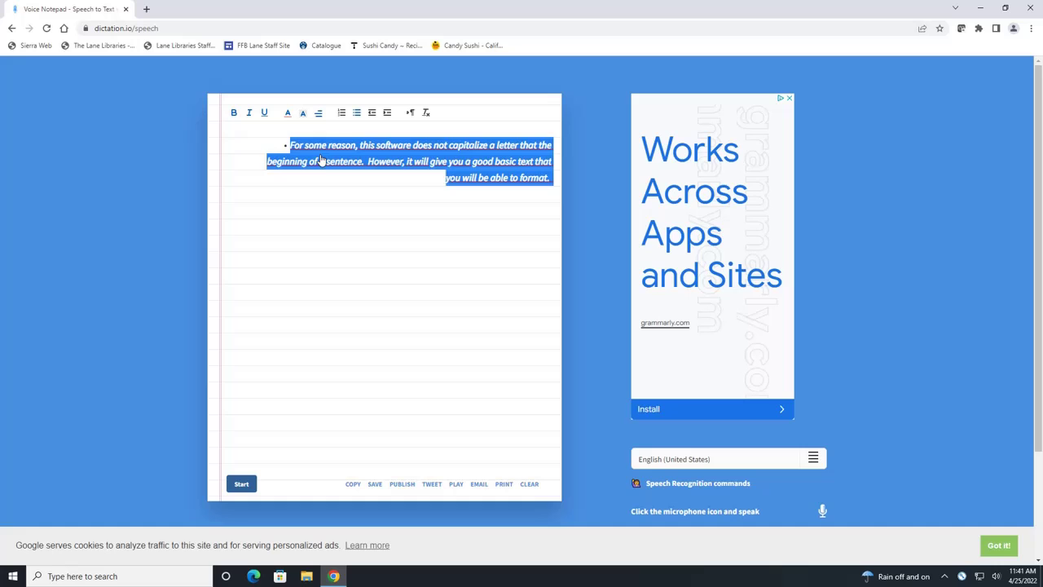
click(317, 115)
click(319, 168)
click(318, 118)
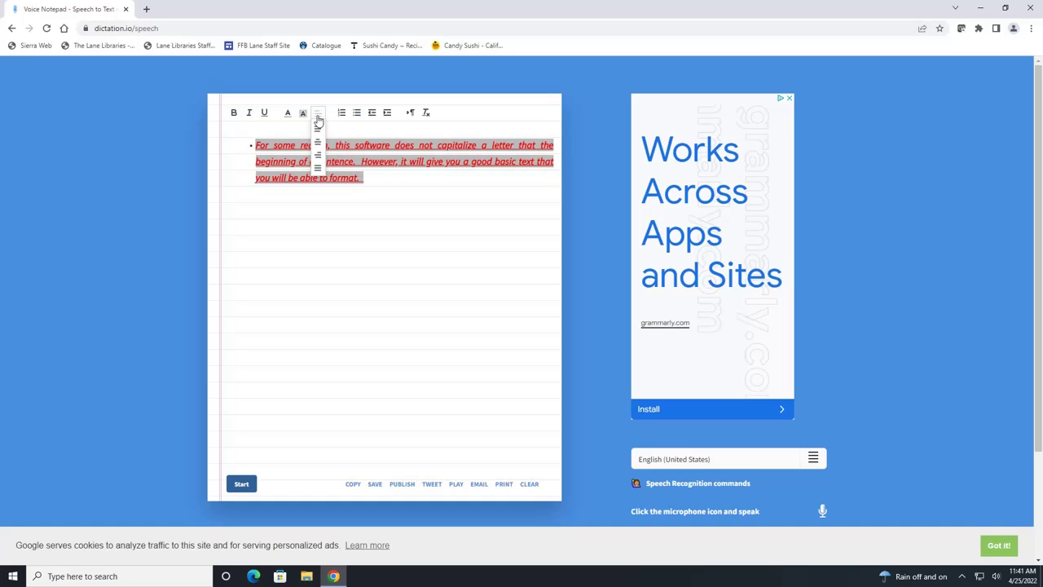
click(317, 129)
click(357, 112)
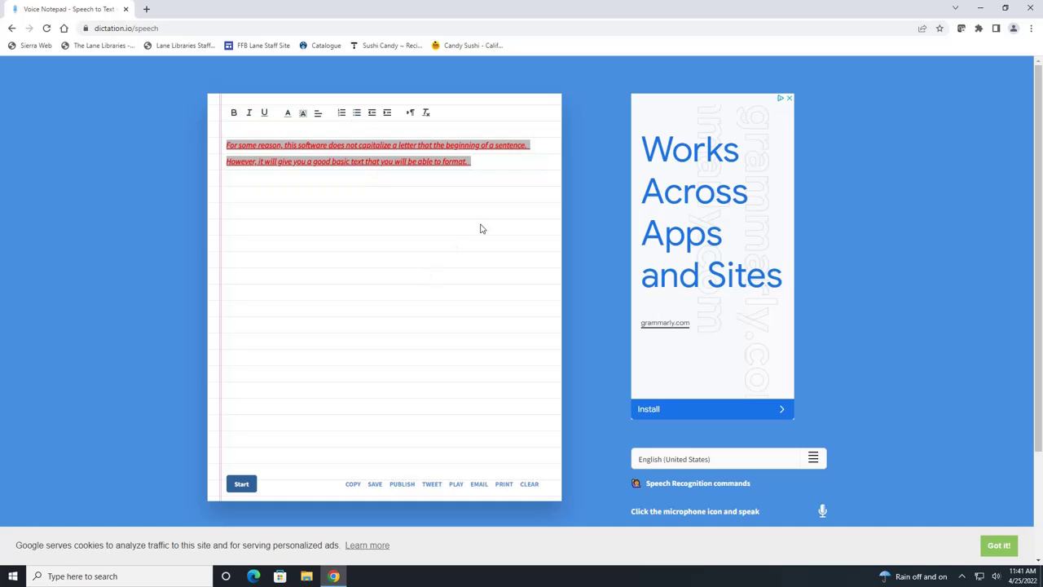
Copy the text, save it as dictation (1).txt, and paste it into a new blank Word document.
click(353, 486)
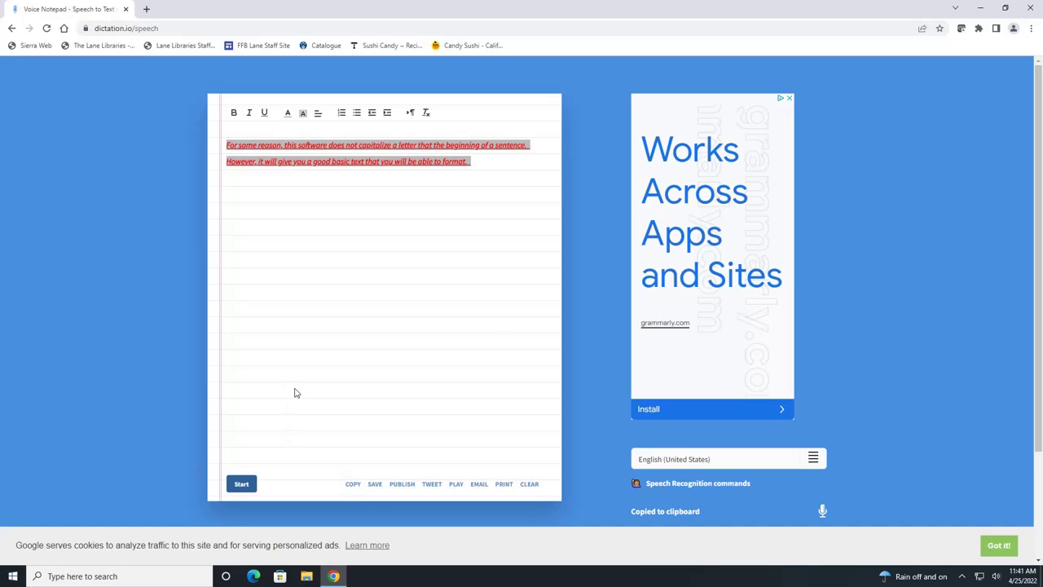
click(375, 484)
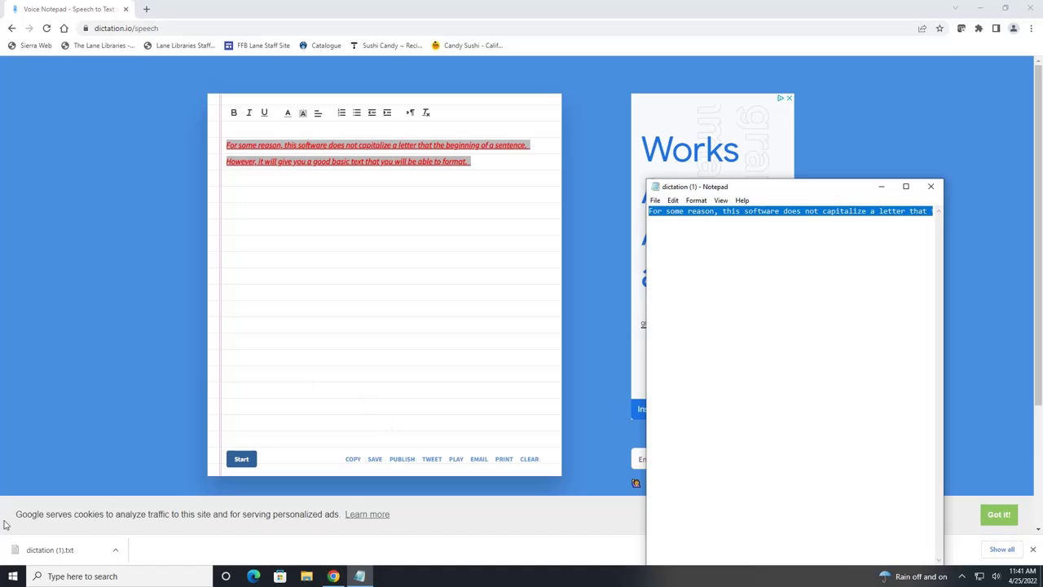
click(13, 576)
click(203, 327)
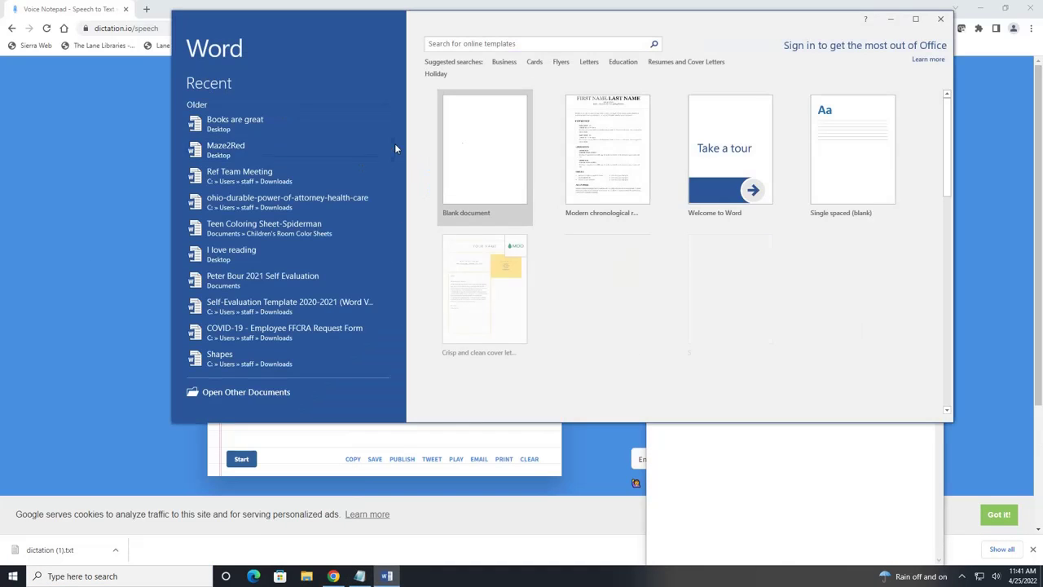
click(489, 150)
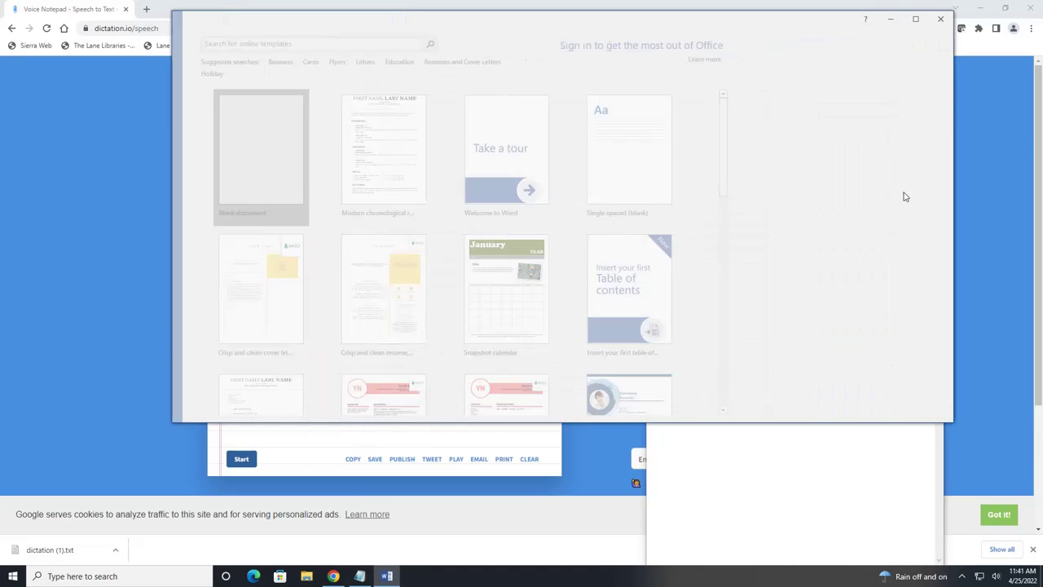
key(ctrl+v)
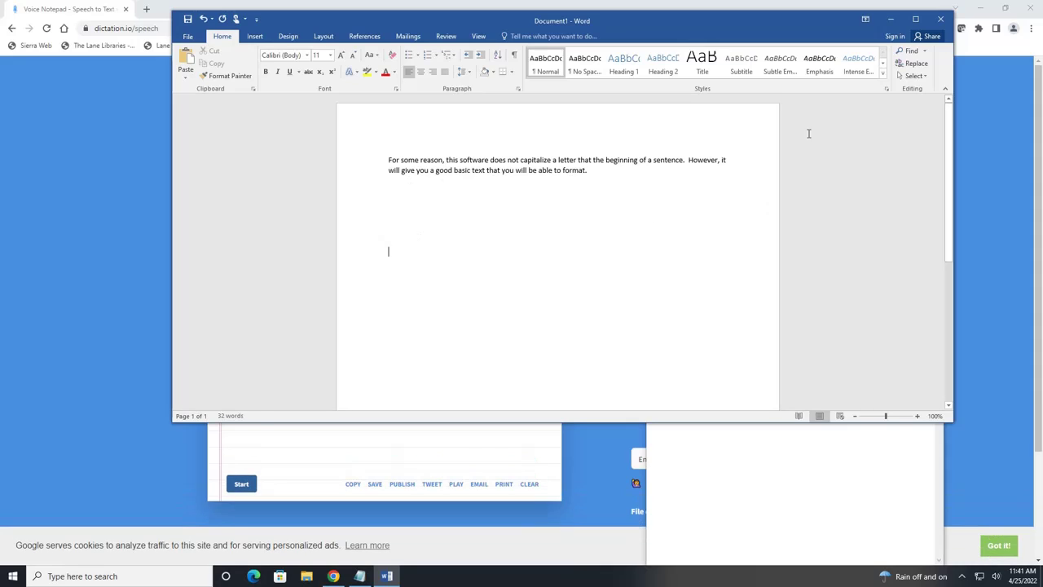
click(891, 19)
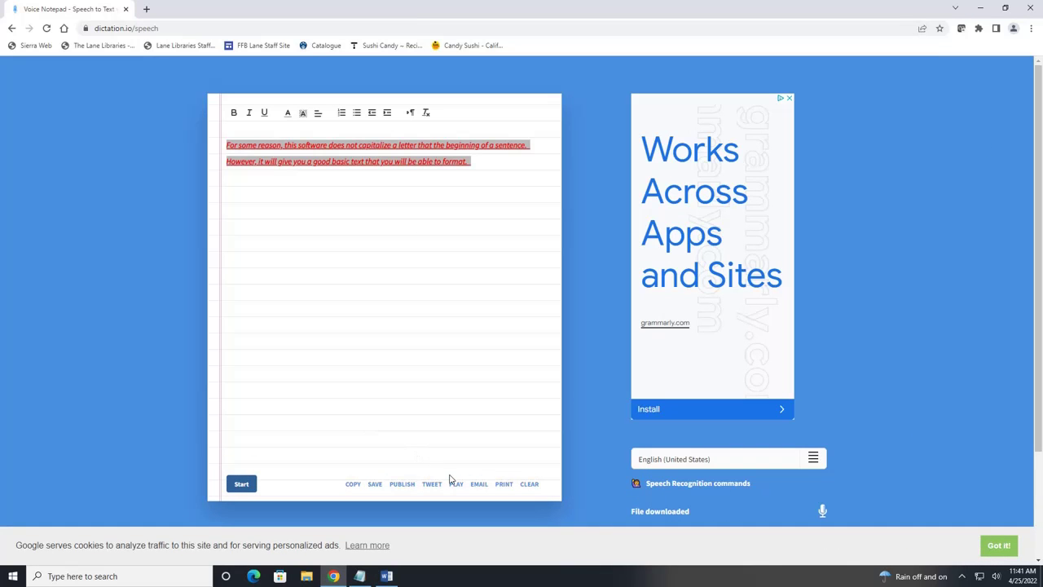
click(504, 484)
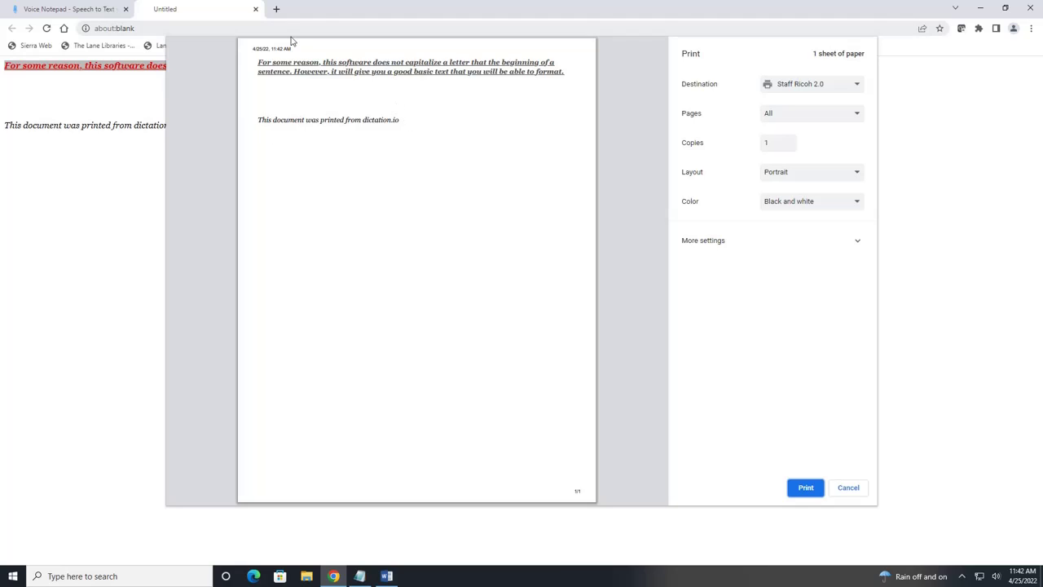
click(854, 486)
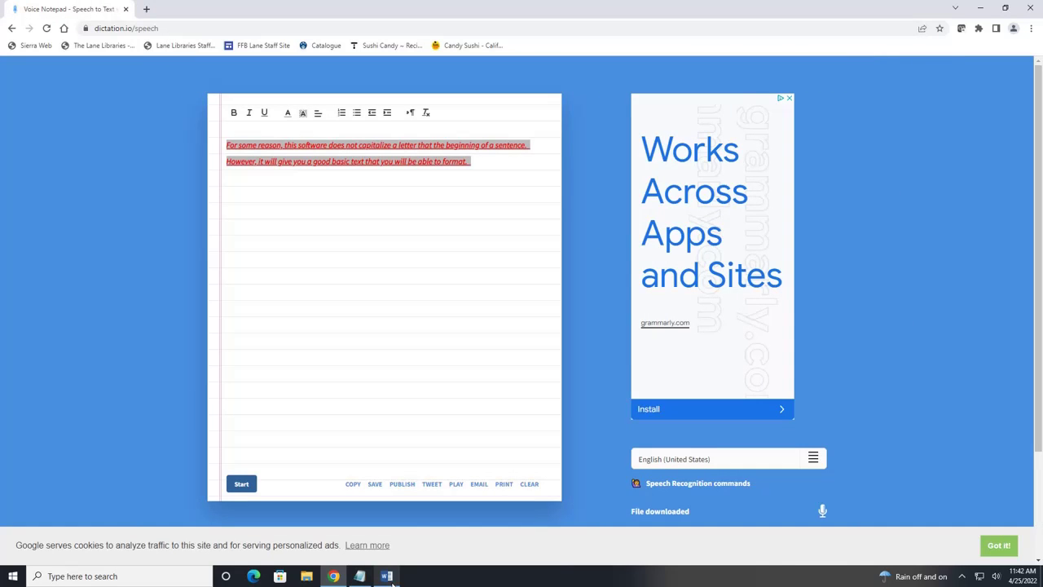
key(alt+Tab)
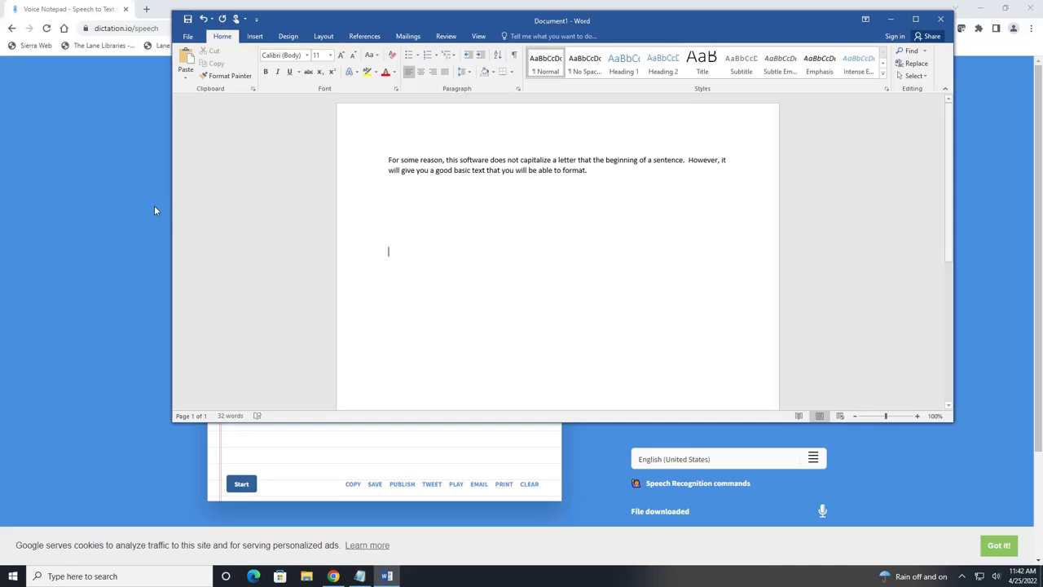
click(93, 269)
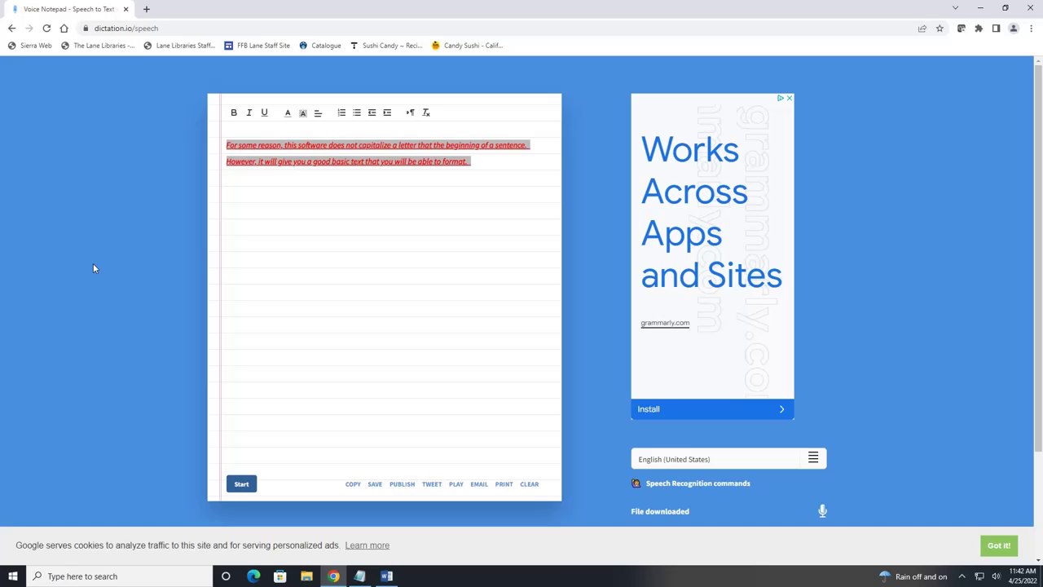
click(283, 145)
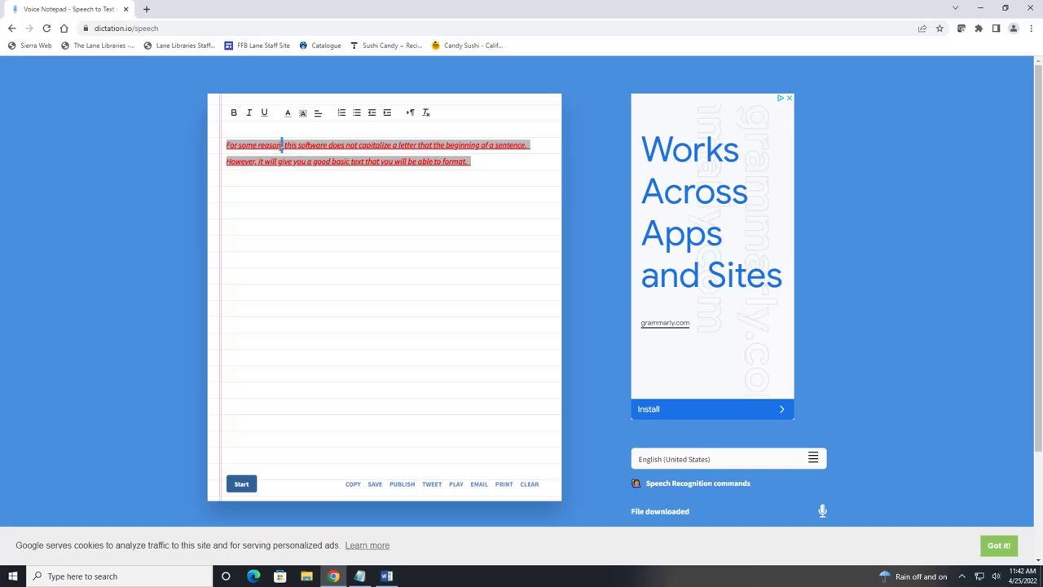